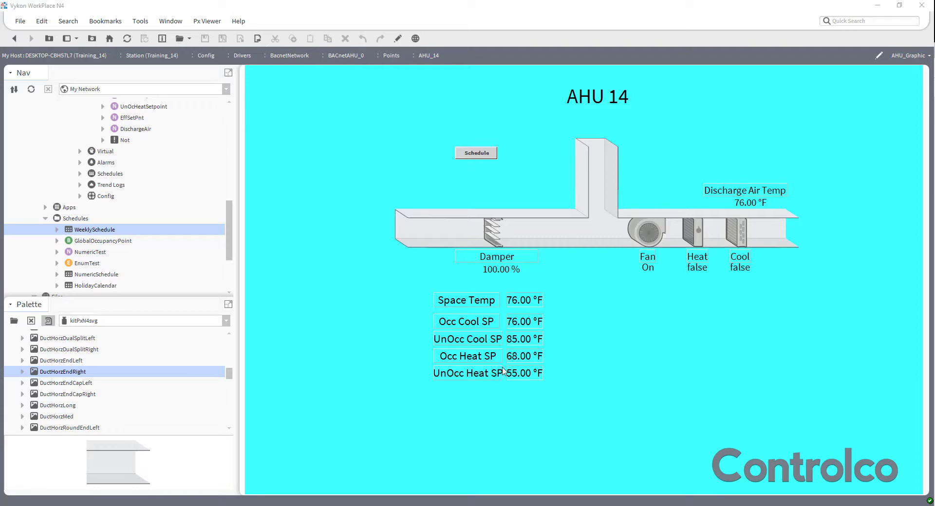
Step: Open the ProgramService's Batch Editor from the Services of the Training_14 station
{"action": "scroll", "coordinate": [171, 248], "scroll_direction": "up", "scroll_amount": 3}
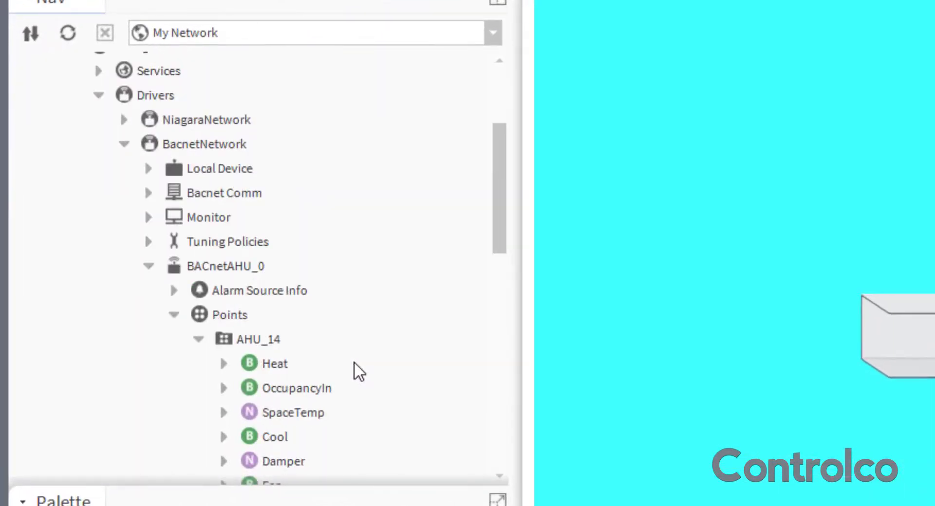
{"action": "scroll", "coordinate": [357, 372], "scroll_direction": "up", "scroll_amount": 1}
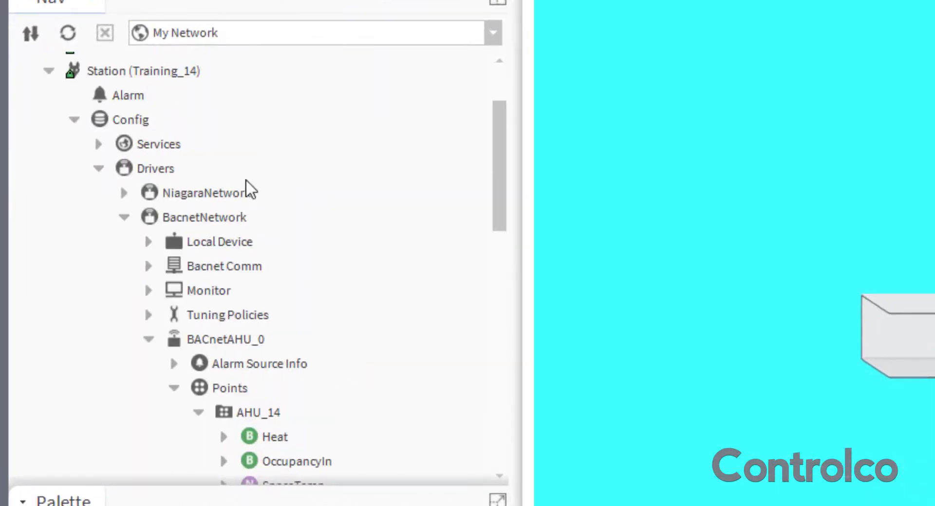
{"action": "left_click", "coordinate": [98, 144]}
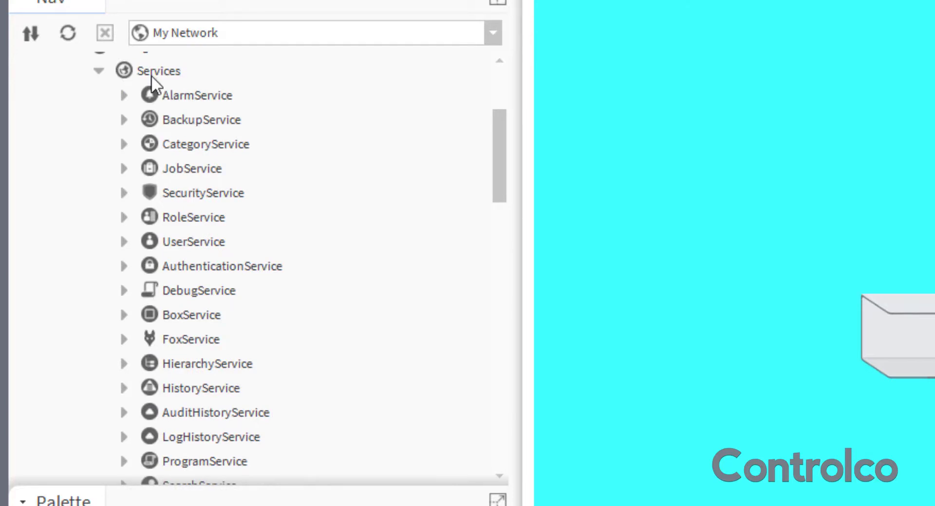
{"action": "scroll", "coordinate": [278, 419], "scroll_direction": "down", "scroll_amount": 1}
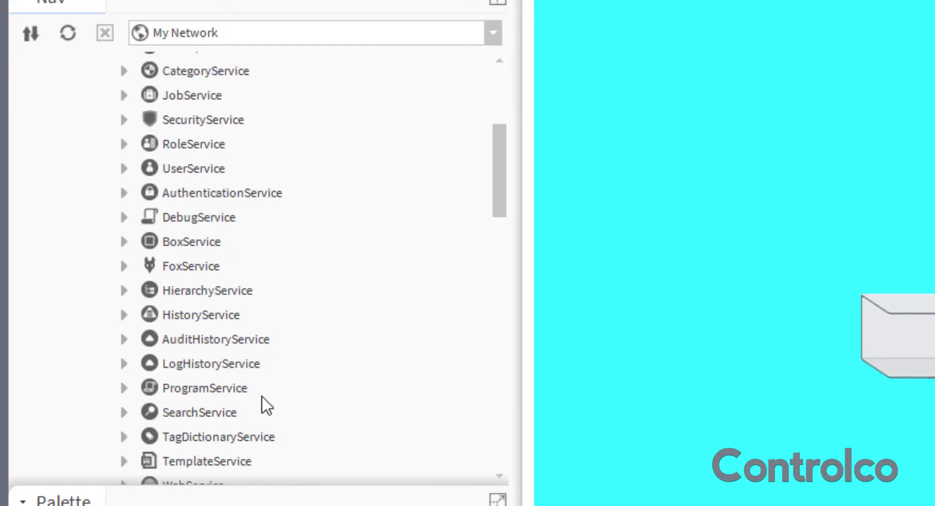
{"action": "left_click", "coordinate": [203, 387]}
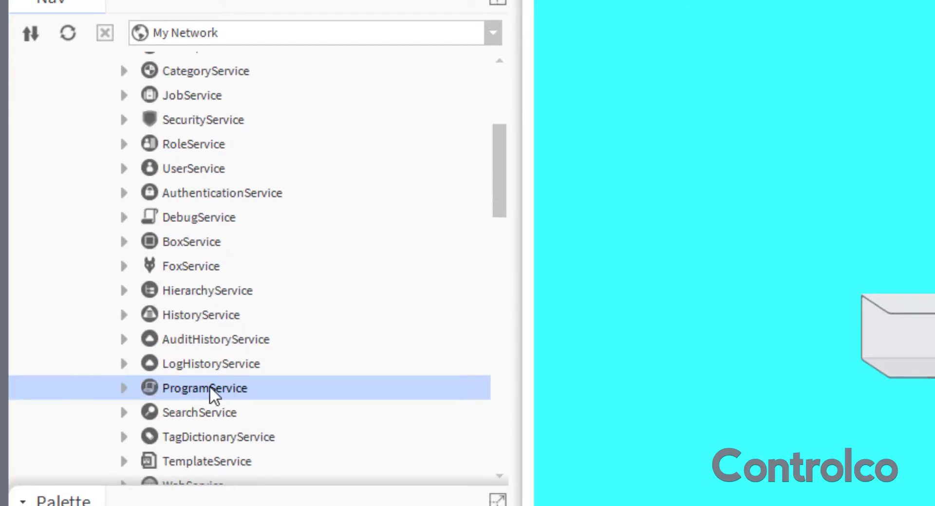
{"action": "double_click", "coordinate": [210, 388]}
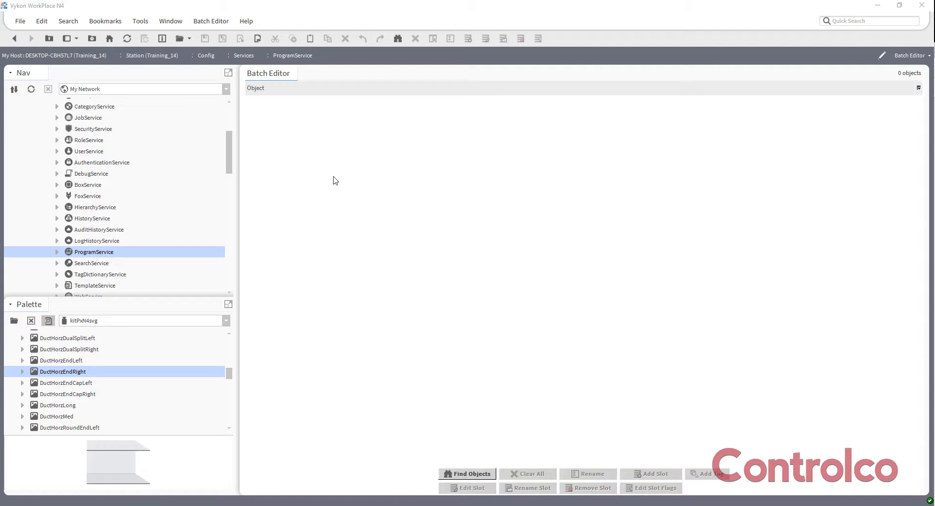
Step: Find all objects of type Component in Config, and clear the resulting batch list
{"action": "left_click", "coordinate": [475, 478]}
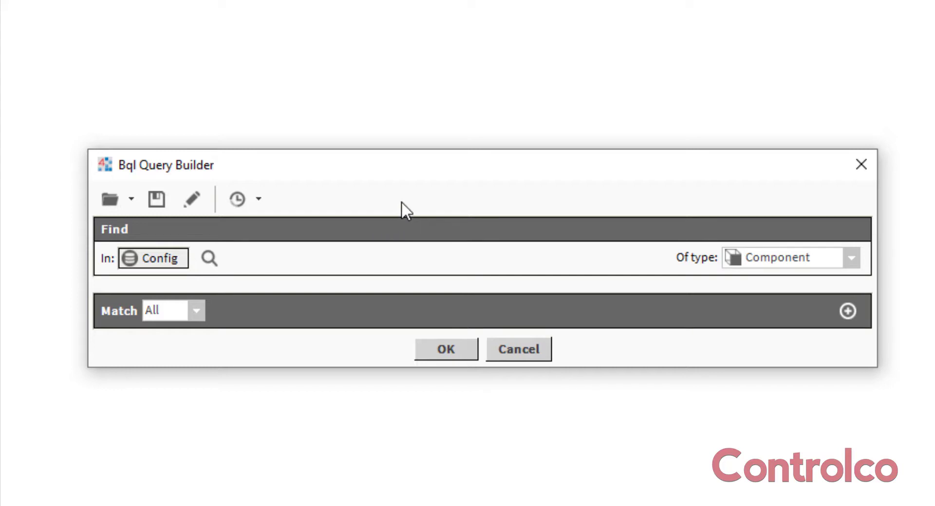
{"action": "left_click", "coordinate": [445, 349]}
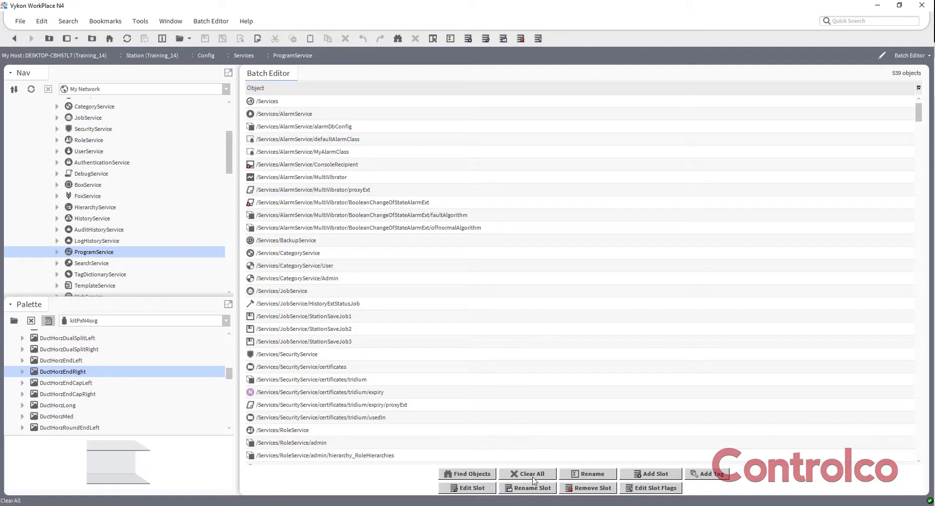
{"action": "left_click", "coordinate": [534, 477]}
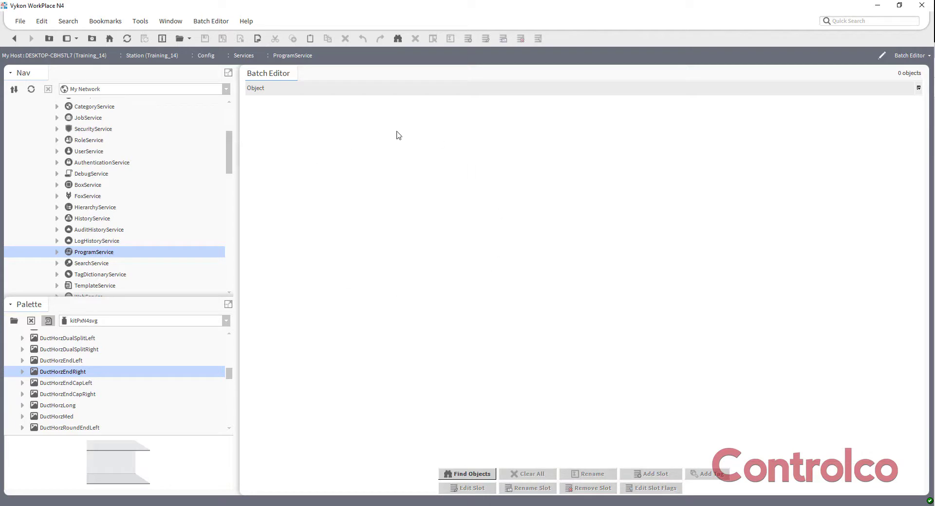
Step: Start a new object query and set its root to the AHU_14 folder under BACnetAHU_0's Points in the BacnetNetwork
{"action": "left_click", "coordinate": [469, 475]}
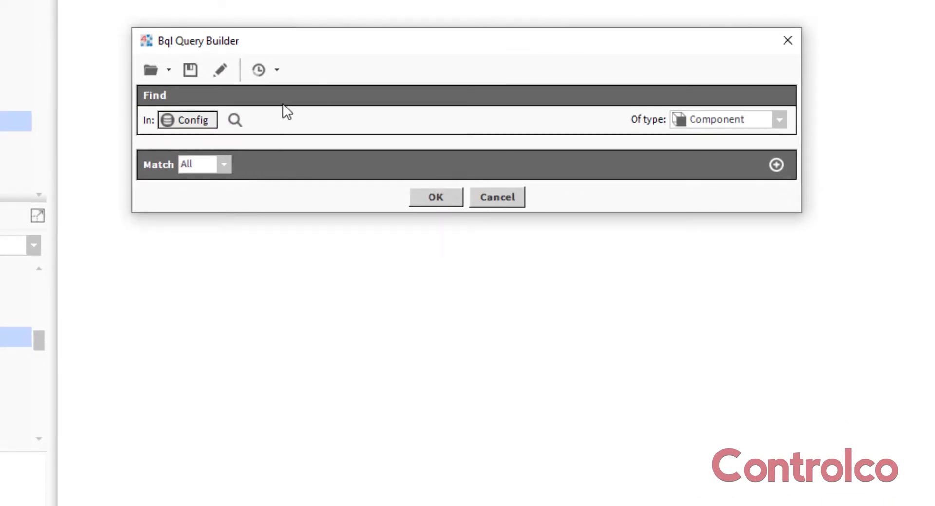
{"action": "left_click", "coordinate": [236, 120]}
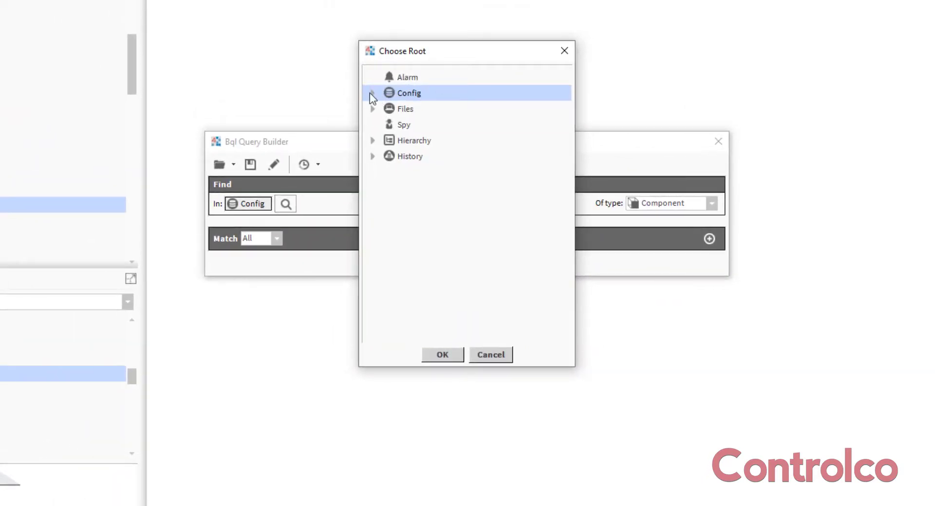
{"action": "left_click", "coordinate": [373, 94]}
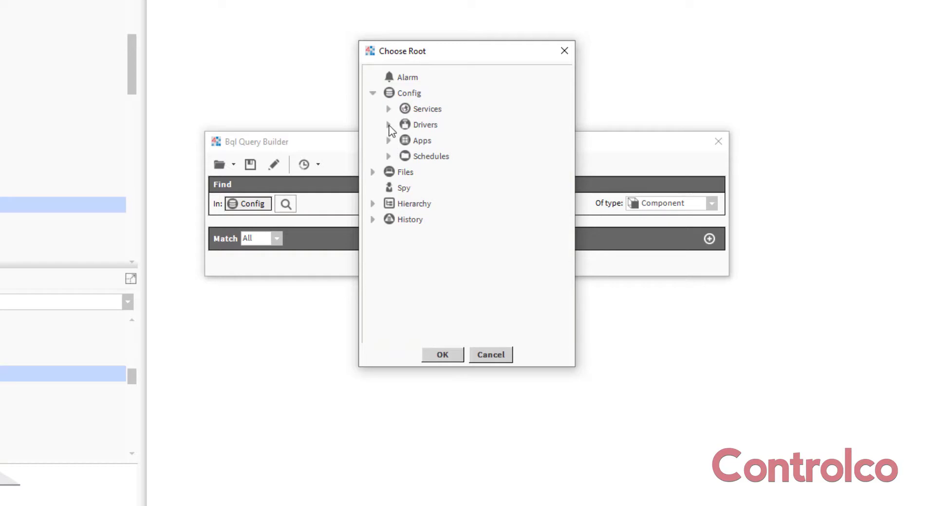
{"action": "left_click", "coordinate": [389, 125]}
{"action": "left_click", "coordinate": [405, 156]}
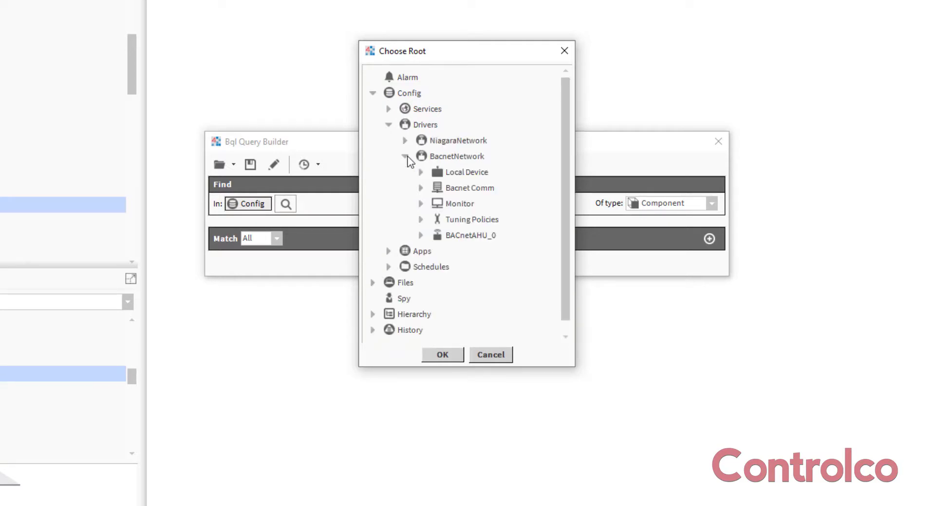
{"action": "left_click", "coordinate": [422, 235]}
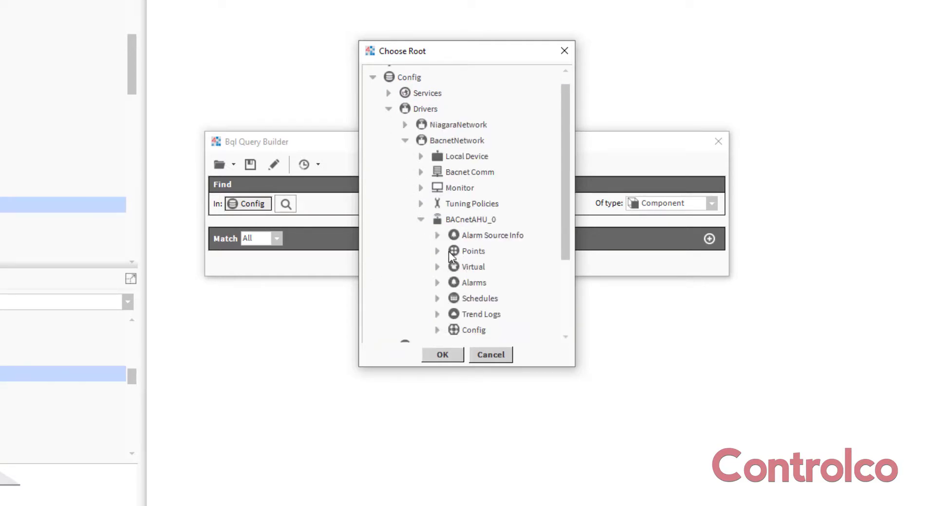
{"action": "left_click", "coordinate": [436, 251]}
{"action": "left_click", "coordinate": [480, 267]}
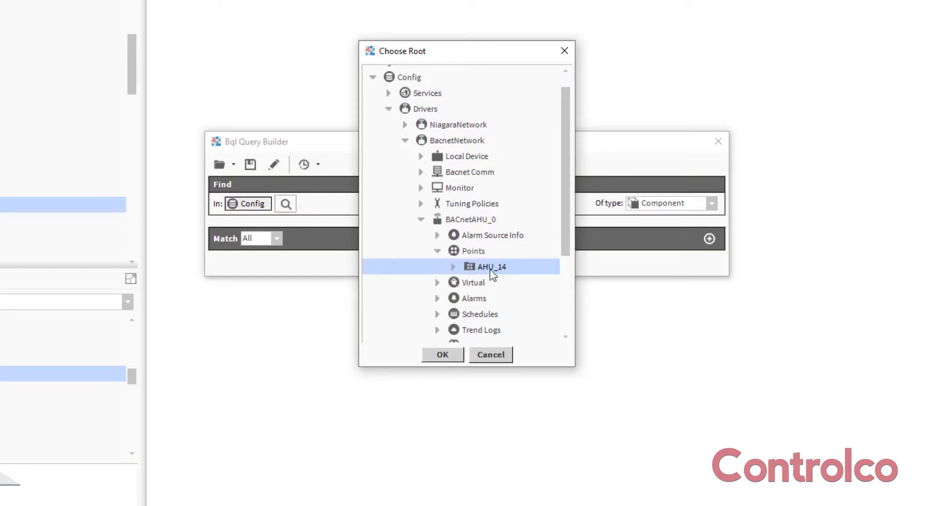
{"action": "left_click", "coordinate": [441, 358]}
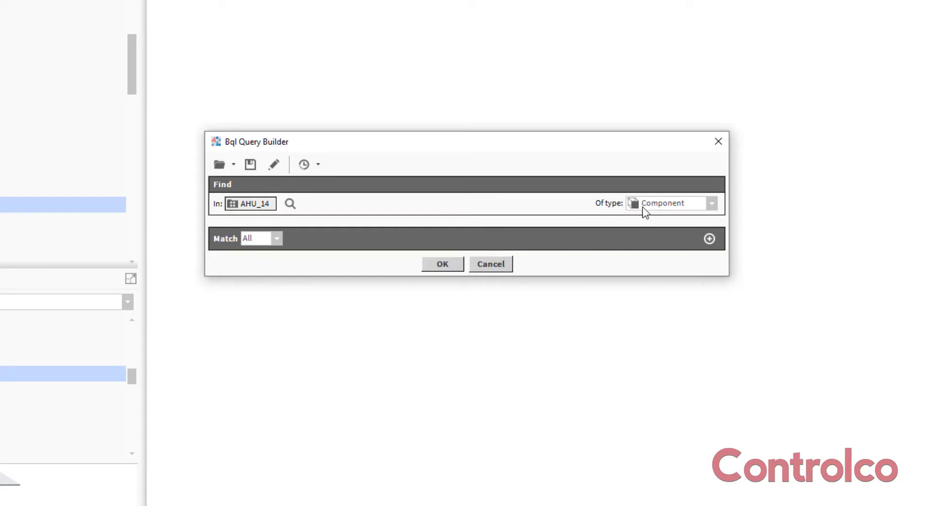
Step: Find the Boolean Point objects in AHU_14 and remove OccupancyIn from the batch list
{"action": "left_click", "coordinate": [715, 205]}
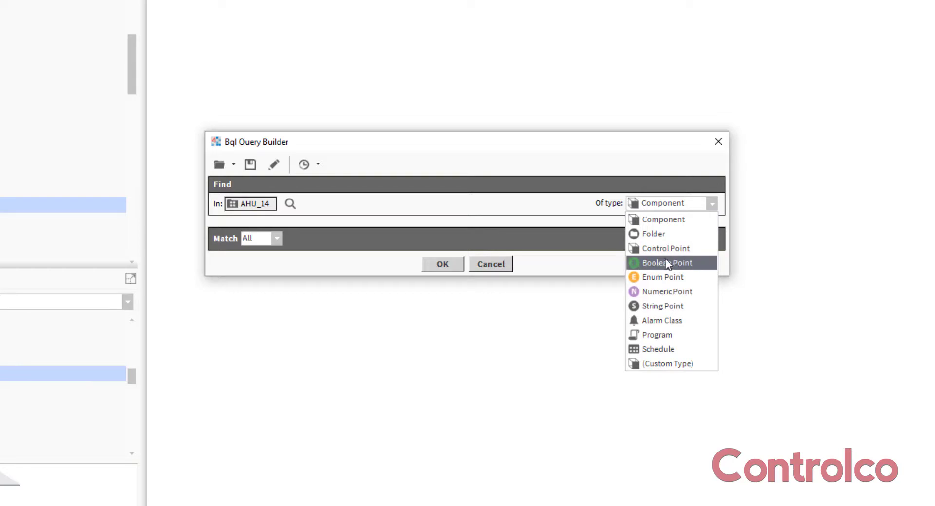
{"action": "left_click", "coordinate": [679, 266]}
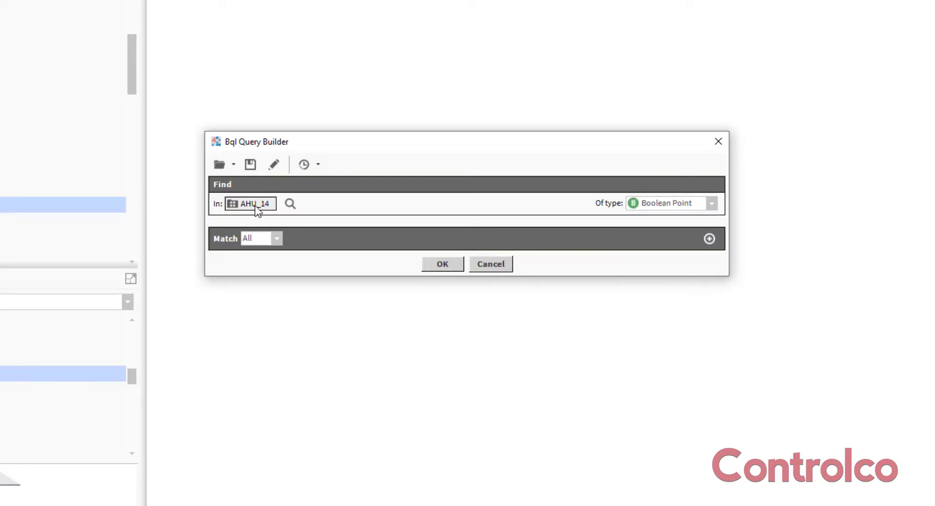
{"action": "left_click", "coordinate": [457, 263]}
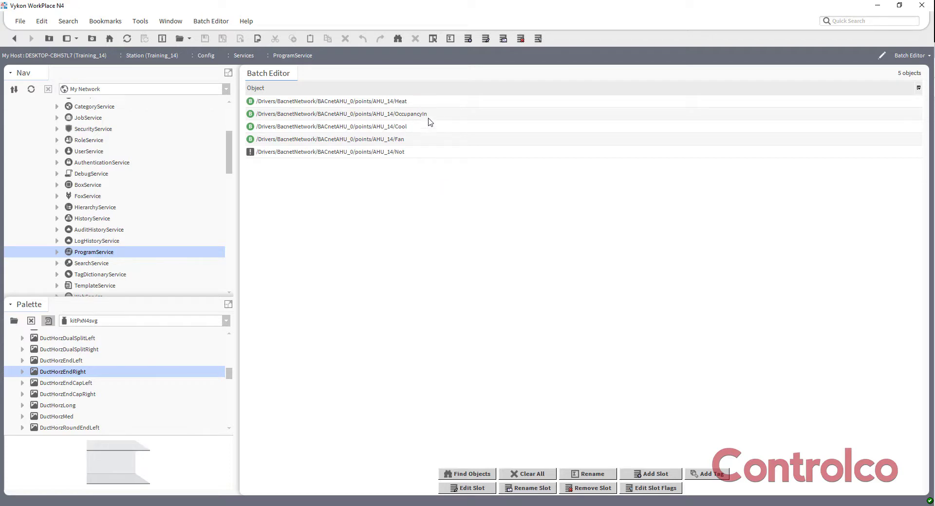
{"action": "left_click", "coordinate": [411, 115]}
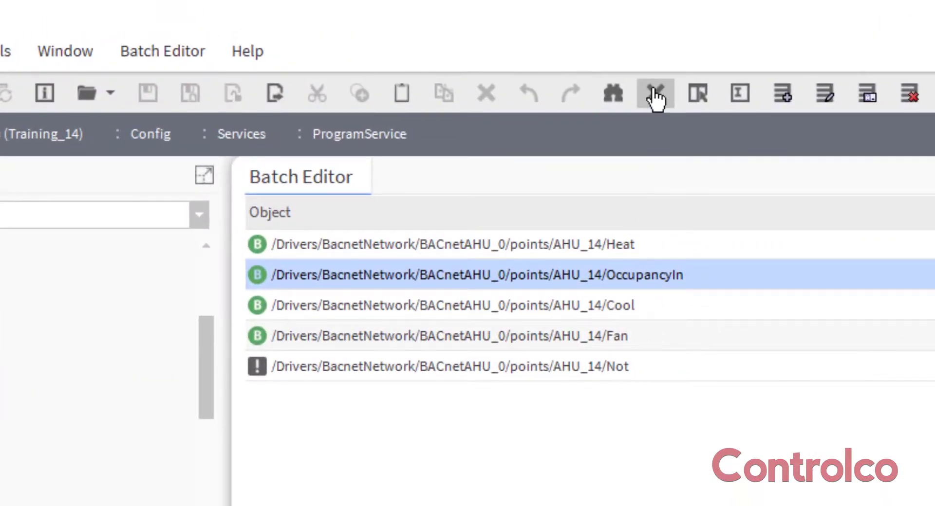
{"action": "left_click", "coordinate": [655, 97]}
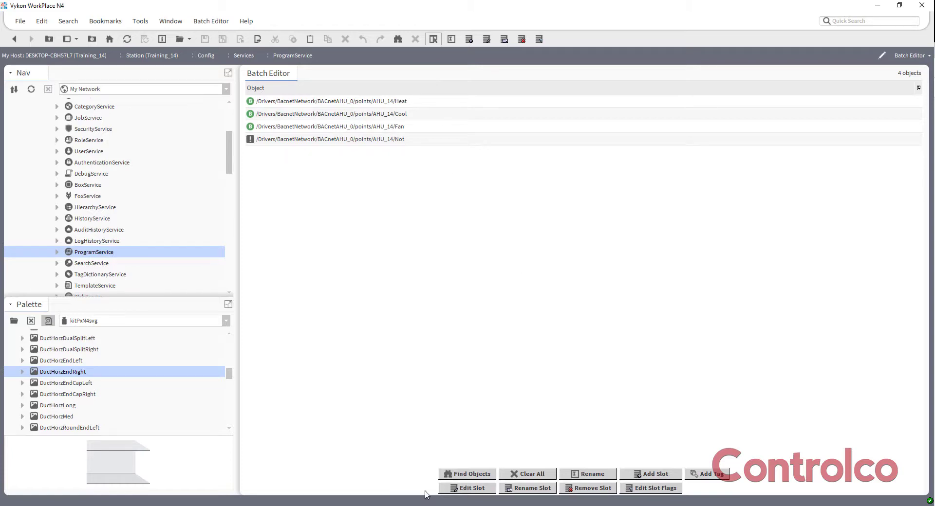
Step: Edit the facets slot of all listed points, setting trueText to On and falseText to Off, and review the batch results
{"action": "left_click", "coordinate": [479, 490]}
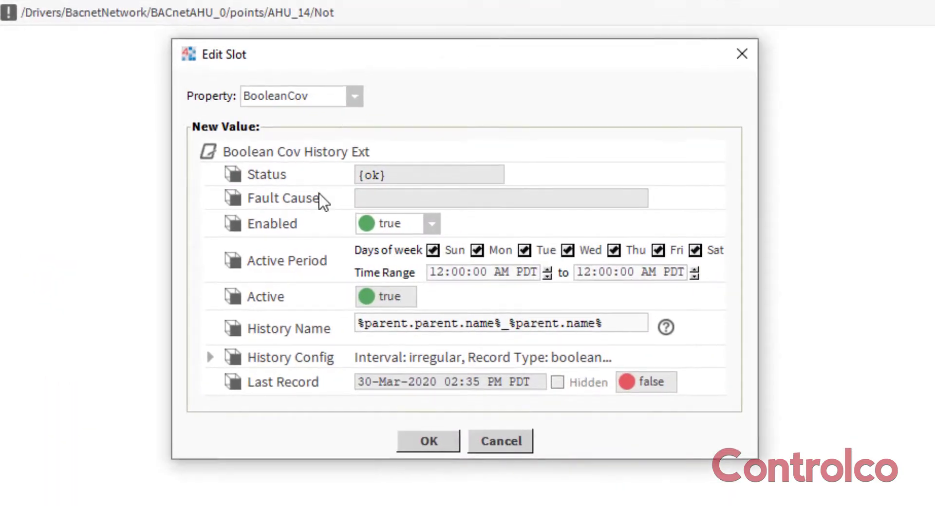
{"action": "left_click", "coordinate": [355, 96]}
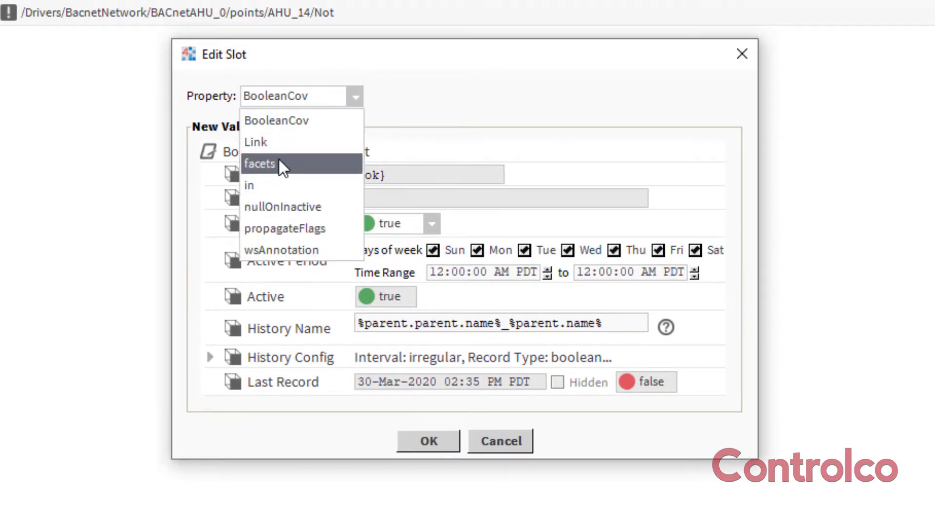
{"action": "left_click", "coordinate": [279, 160]}
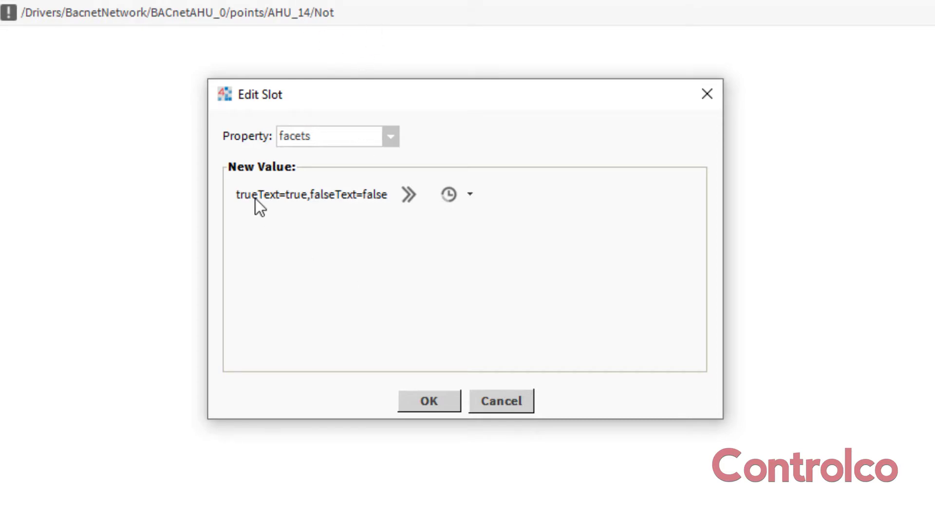
{"action": "left_click", "coordinate": [406, 198]}
{"action": "left_click_drag", "start_coordinate": [580, 193], "coordinate": [437, 192]}
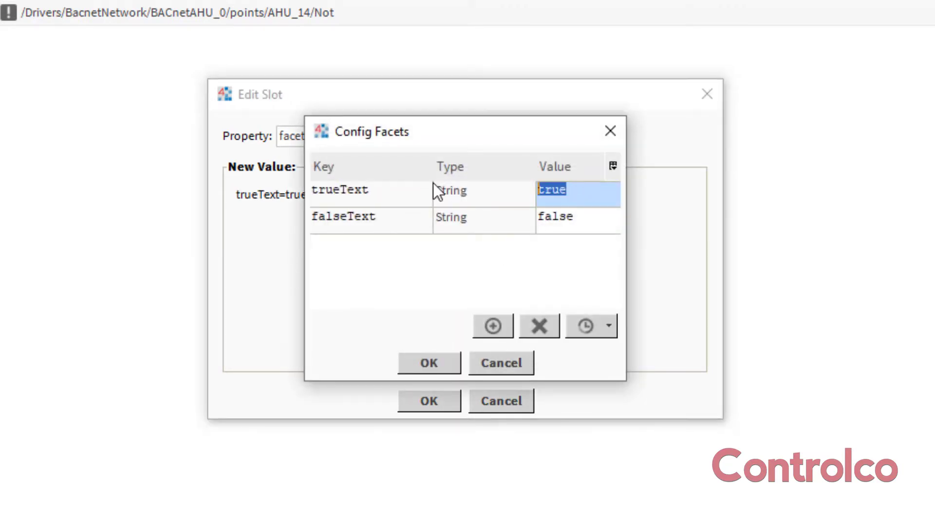
{"action": "type", "text": "On"}
{"action": "key", "text": "Tab"}
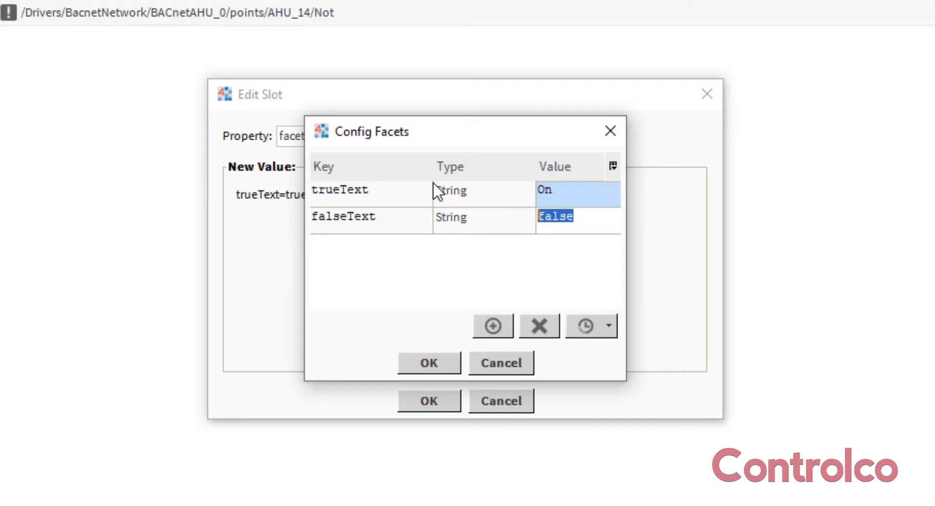
{"action": "type", "text": "Off"}
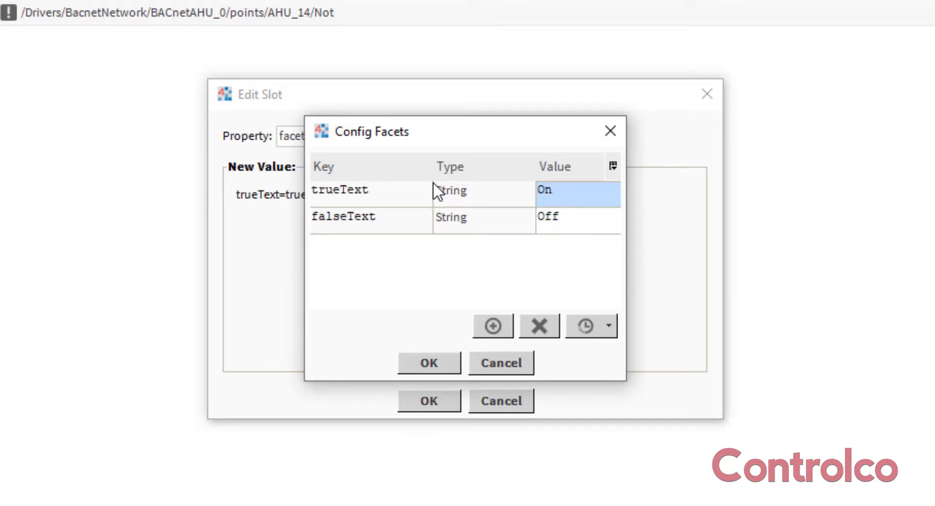
{"action": "left_click", "coordinate": [433, 366]}
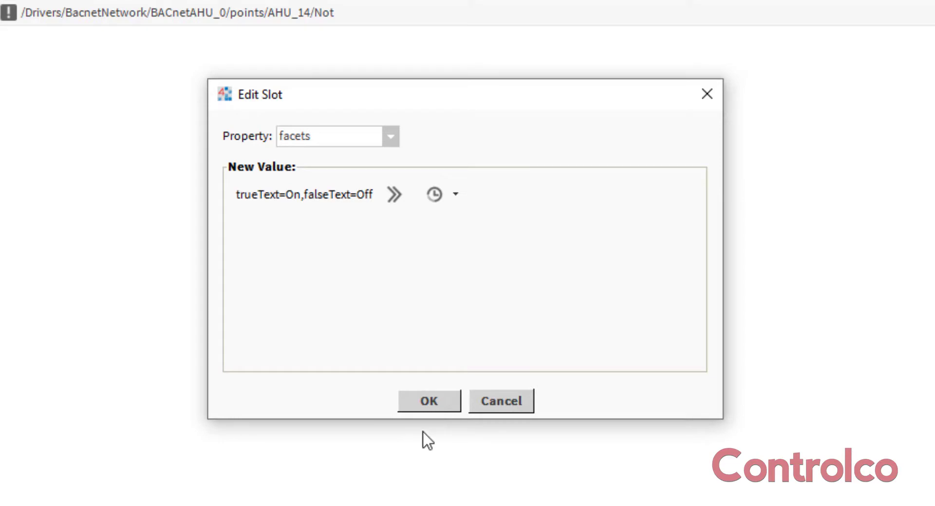
{"action": "left_click", "coordinate": [435, 401]}
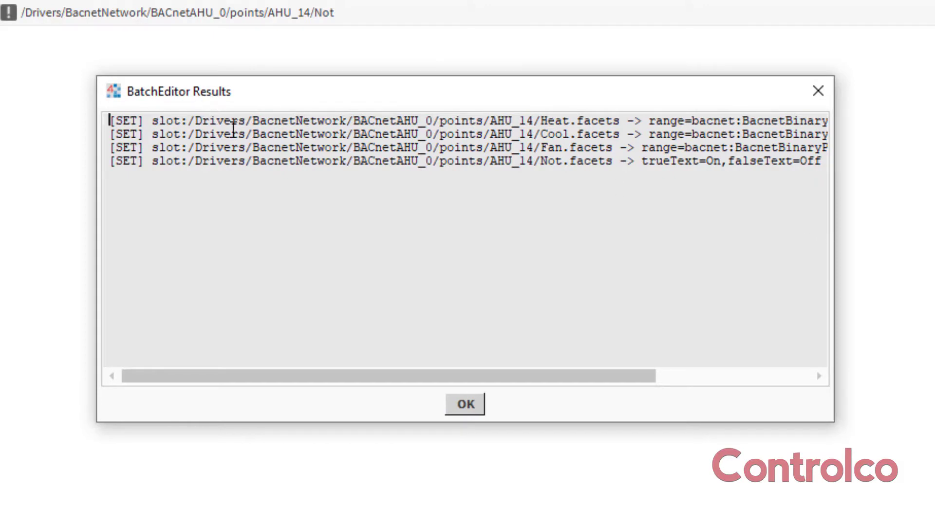
{"action": "left_click_drag", "start_coordinate": [326, 374], "coordinate": [553, 387]}
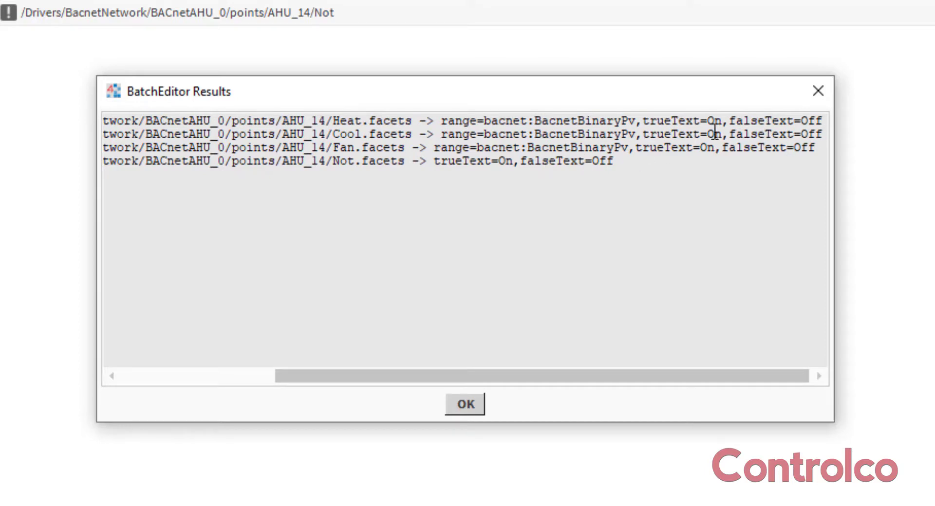
{"action": "left_click", "coordinate": [471, 403]}
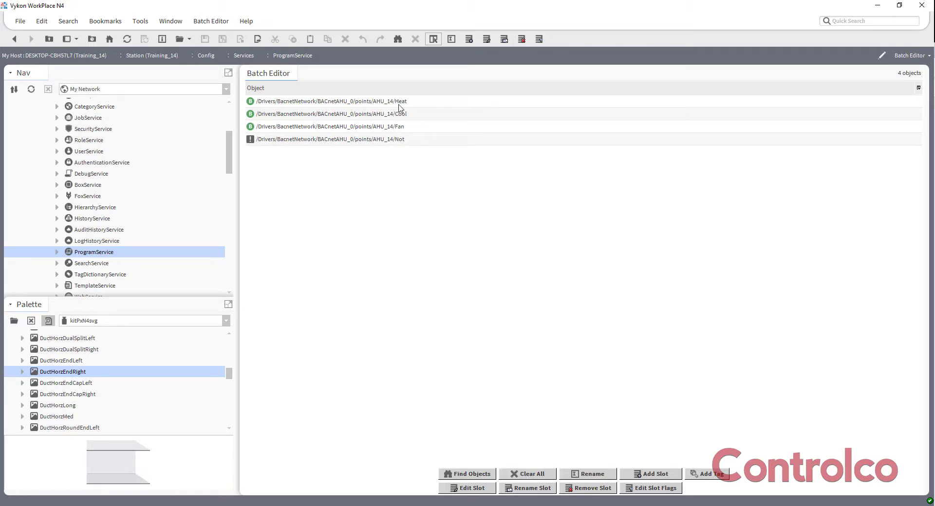
Step: Clear the batch list and find all Numeric Point objects in AHU_14
{"action": "left_click", "coordinate": [530, 477]}
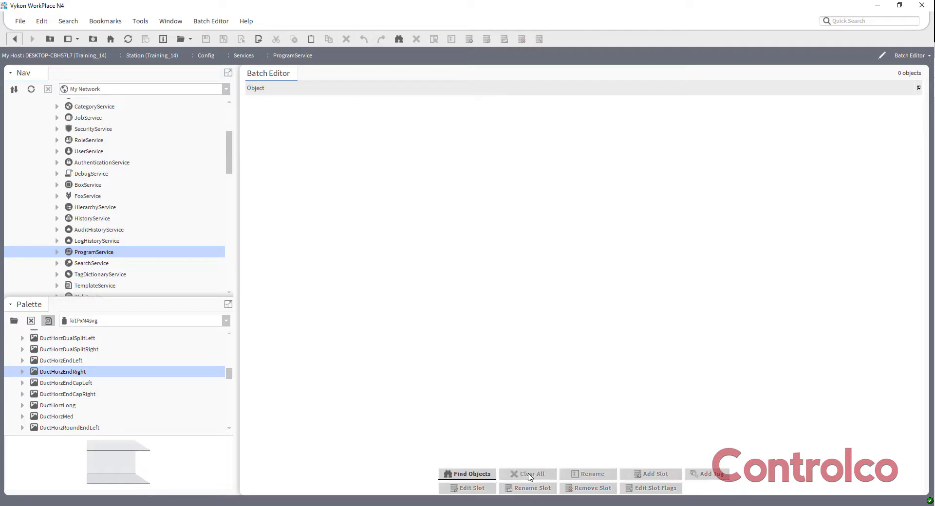
{"action": "left_click", "coordinate": [479, 475]}
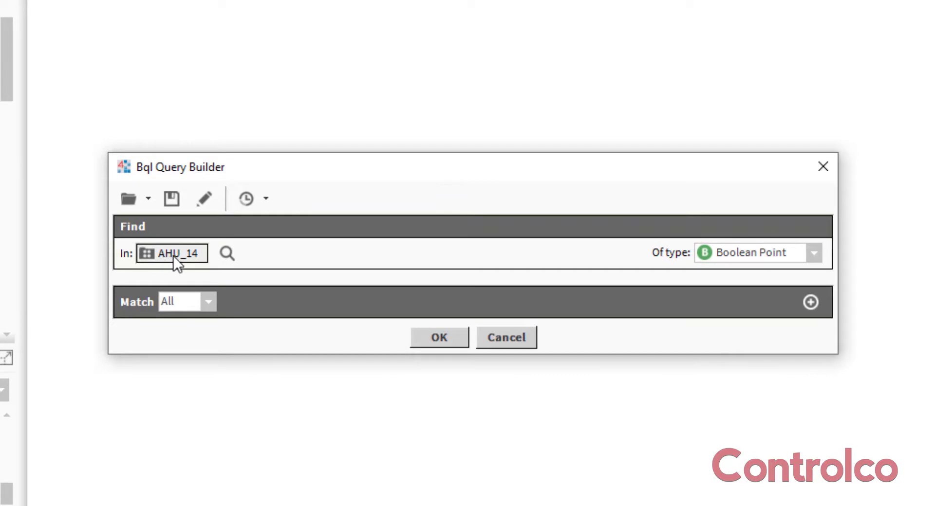
{"action": "left_click", "coordinate": [817, 255]}
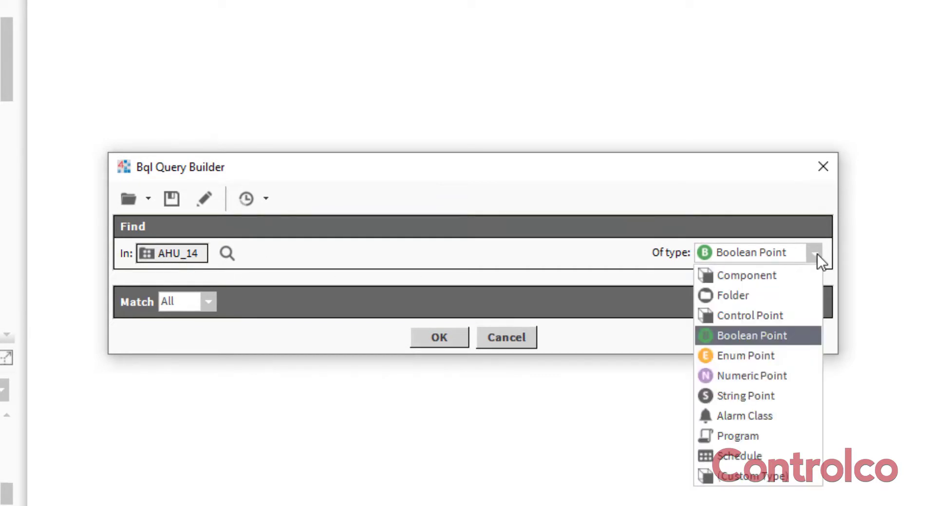
{"action": "left_click", "coordinate": [770, 376]}
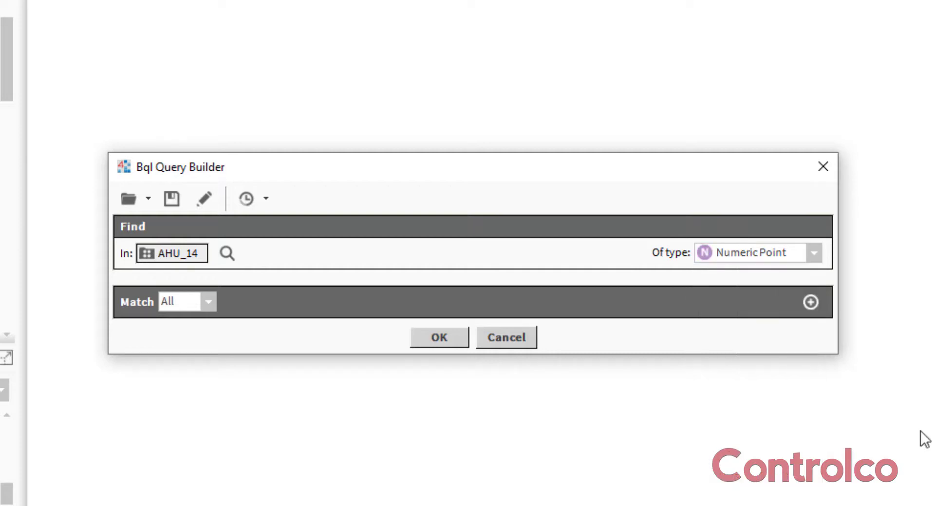
{"action": "left_click", "coordinate": [454, 338]}
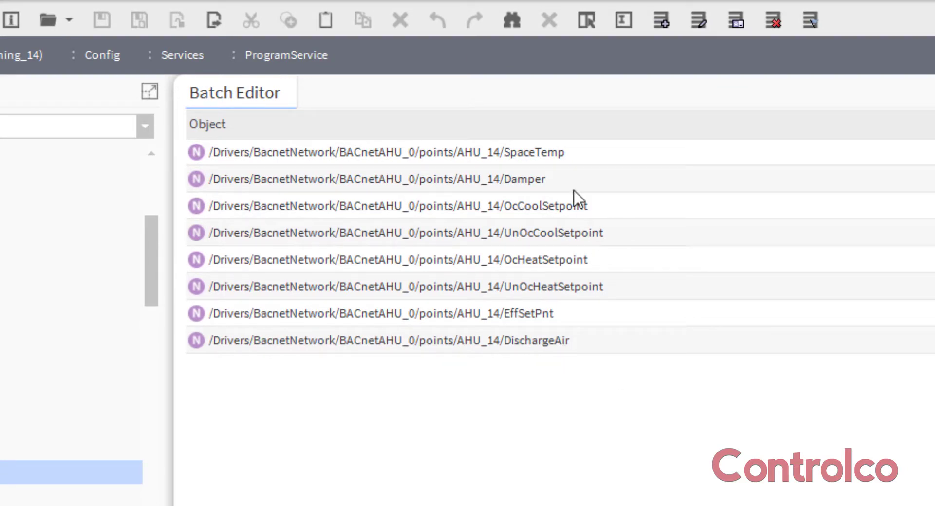
Step: Remove the Damper point from the batch list, keeping the temperature and setpoint points
{"action": "left_click", "coordinate": [564, 159]}
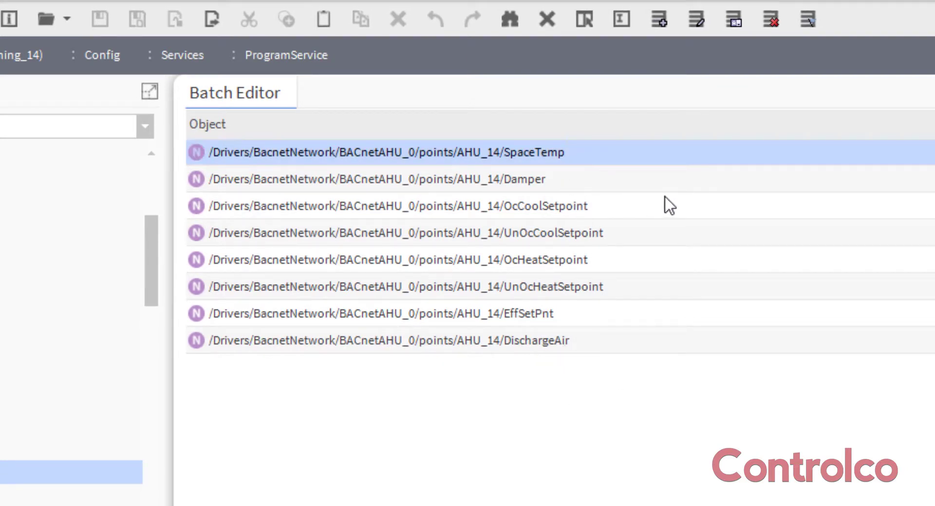
{"action": "left_click", "coordinate": [545, 180]}
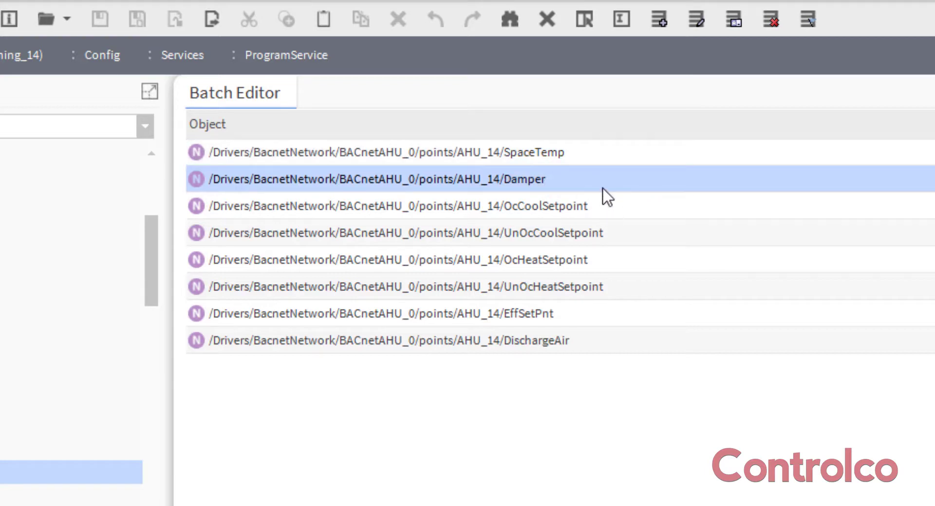
{"action": "left_click", "coordinate": [550, 20]}
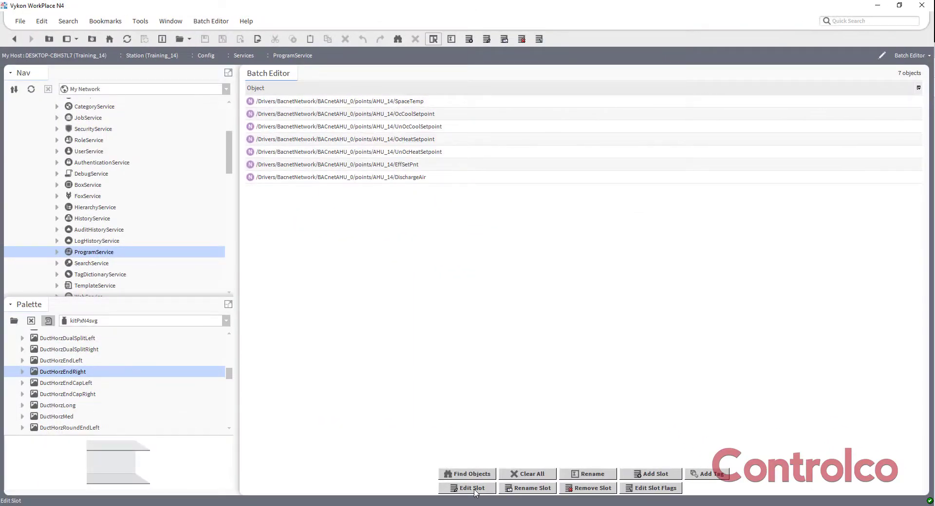
Step: Edit the facets slot of all listed points to units °F, precision 1, min -inf and max +inf, and review the batch results
{"action": "left_click", "coordinate": [472, 488]}
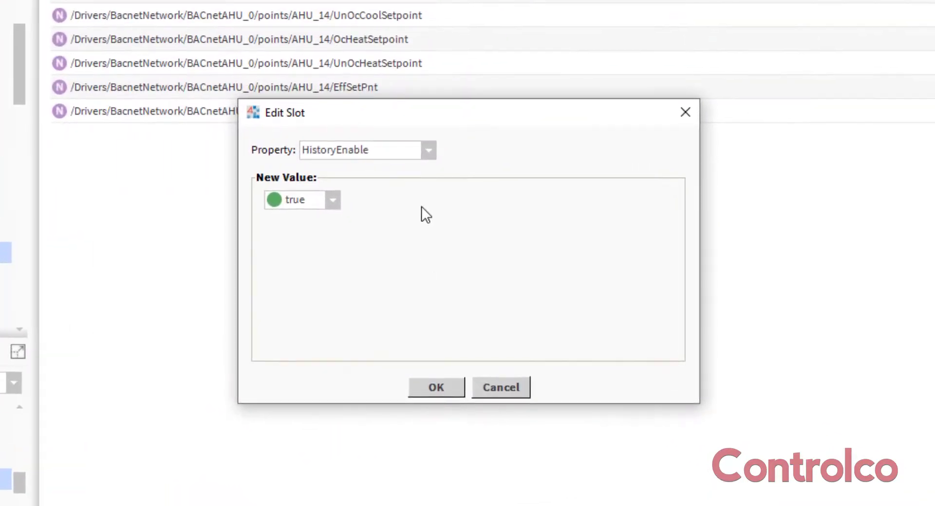
{"action": "left_click", "coordinate": [423, 152]}
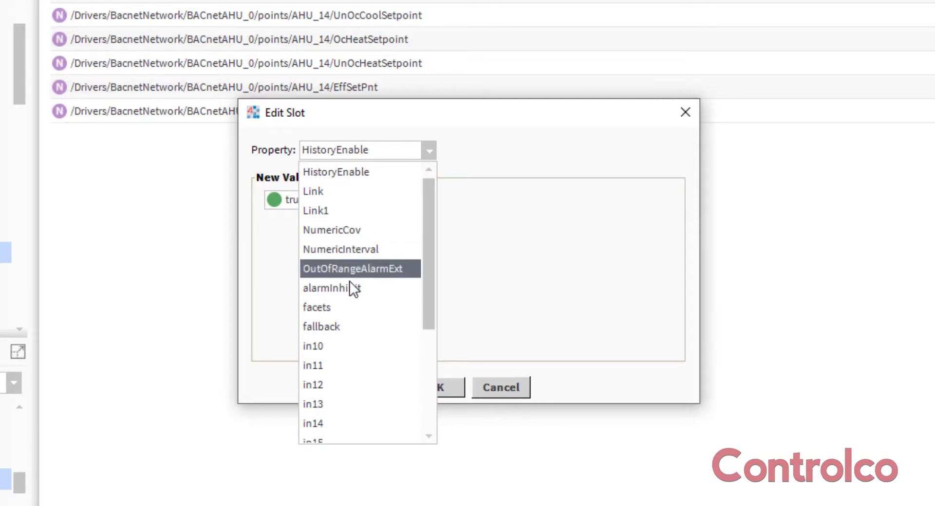
{"action": "left_click", "coordinate": [345, 306]}
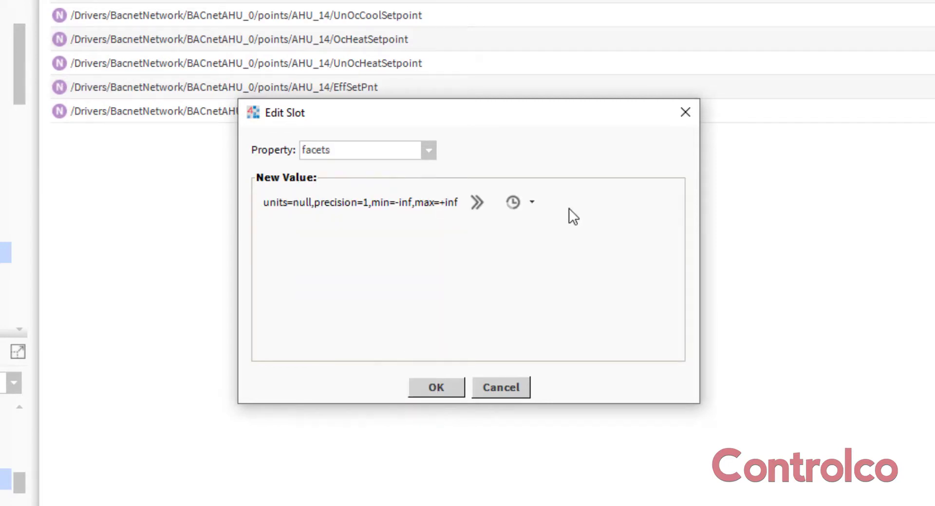
{"action": "left_click", "coordinate": [532, 203]}
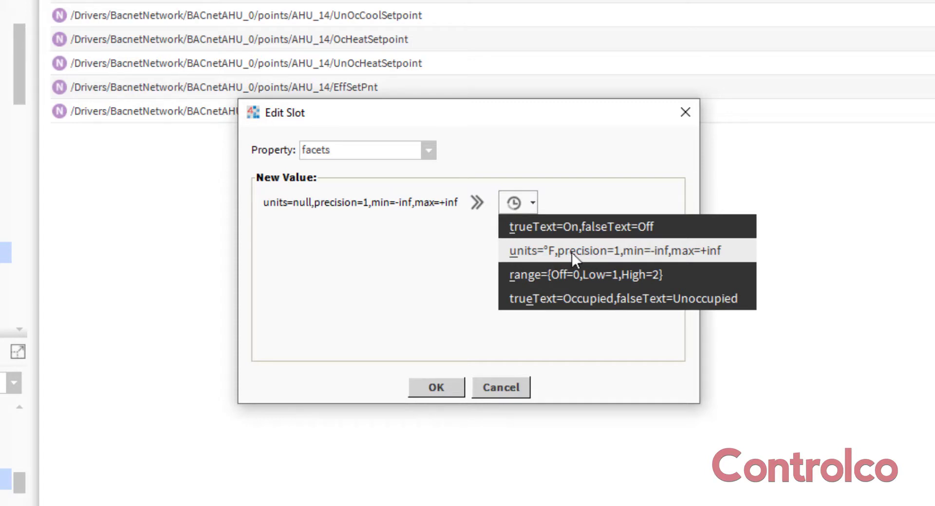
{"action": "left_click", "coordinate": [588, 253]}
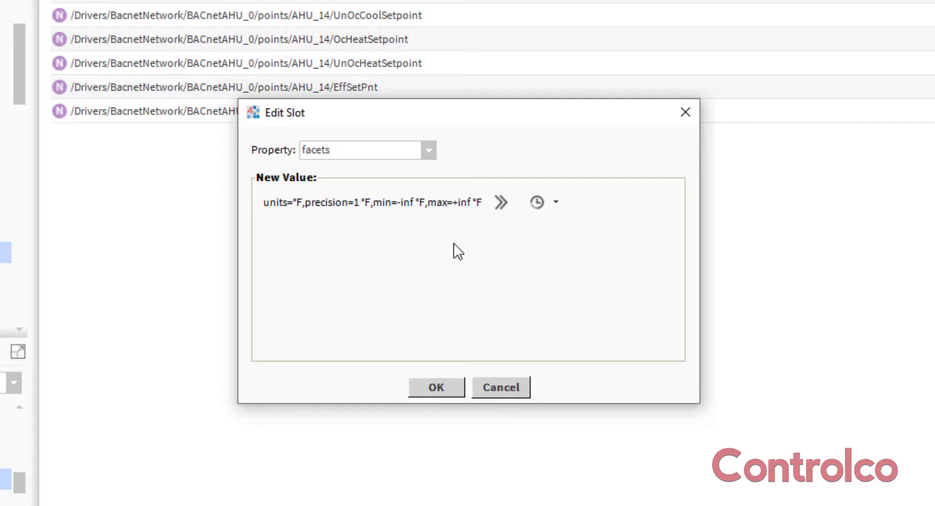
{"action": "left_click", "coordinate": [439, 388]}
{"action": "left_click_drag", "start_coordinate": [458, 366], "coordinate": [615, 369]}
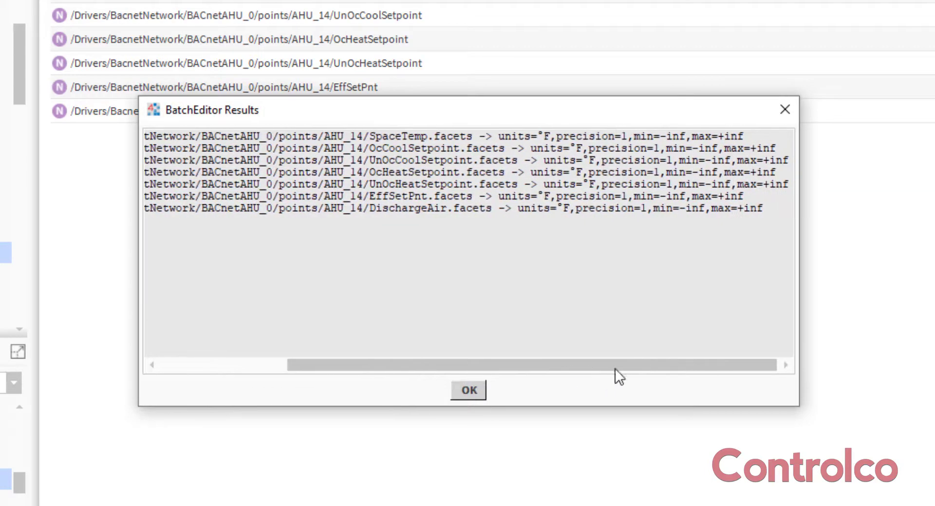
{"action": "left_click", "coordinate": [468, 390]}
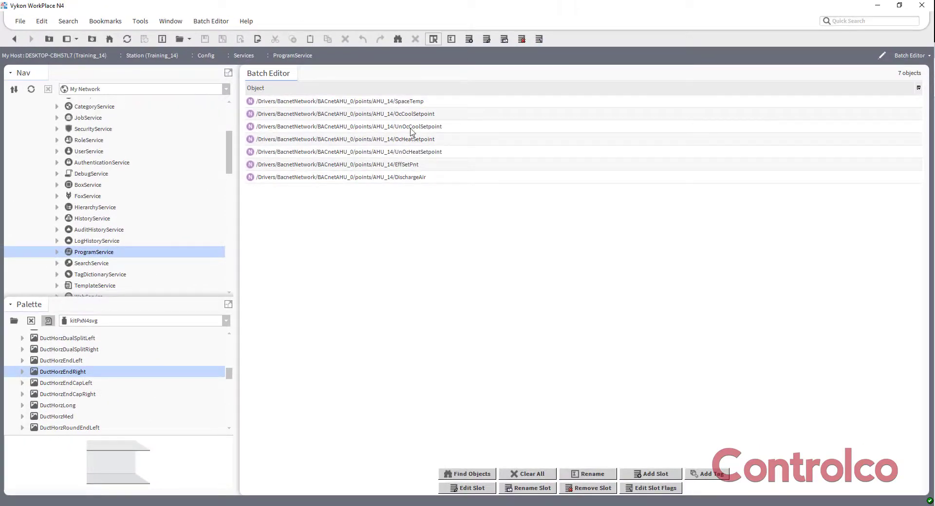
Step: Clear the batch list and rerun the Numeric Point query on AHU_14
{"action": "left_click", "coordinate": [535, 474]}
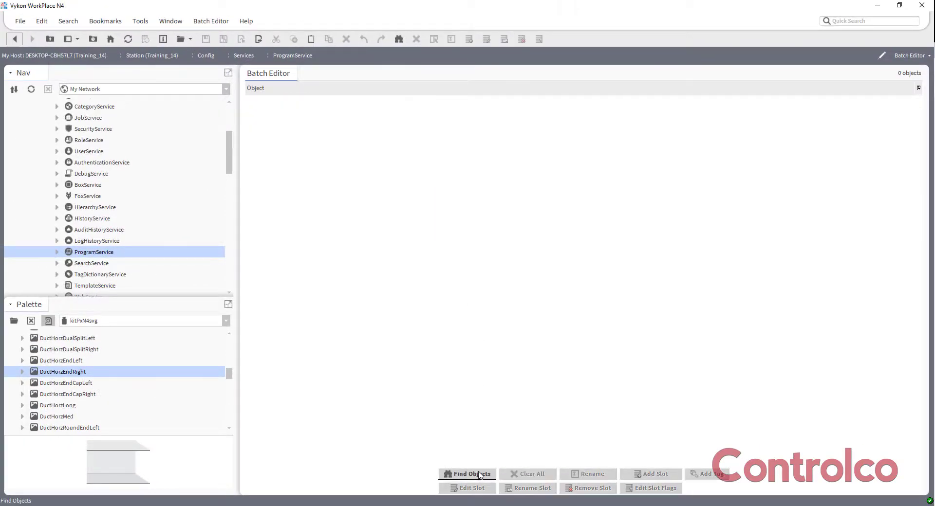
{"action": "left_click", "coordinate": [477, 474]}
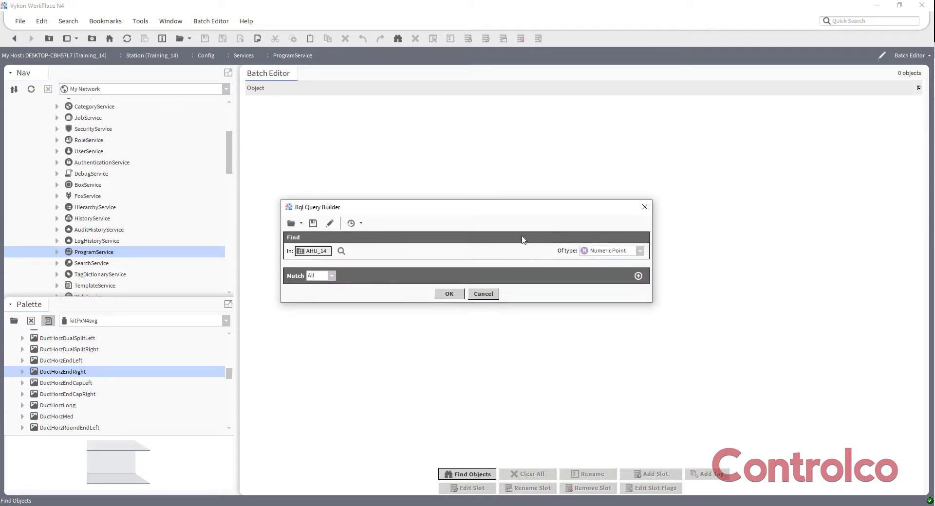
{"action": "left_click", "coordinate": [448, 294]}
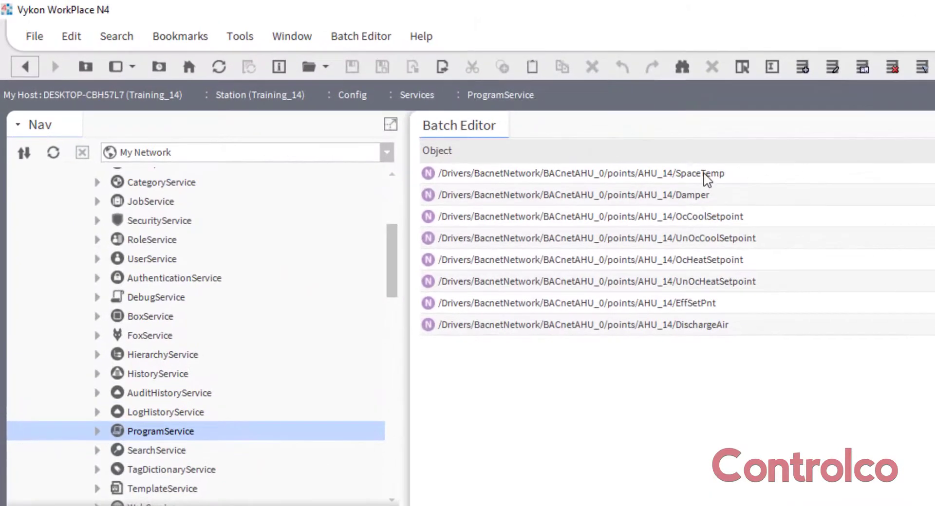
Step: Remove SpaceTemp, the four cool and heat setpoints, EffSetPnt and DischargeAir from the batch list, leaving only Damper
{"action": "left_click", "coordinate": [412, 104]}
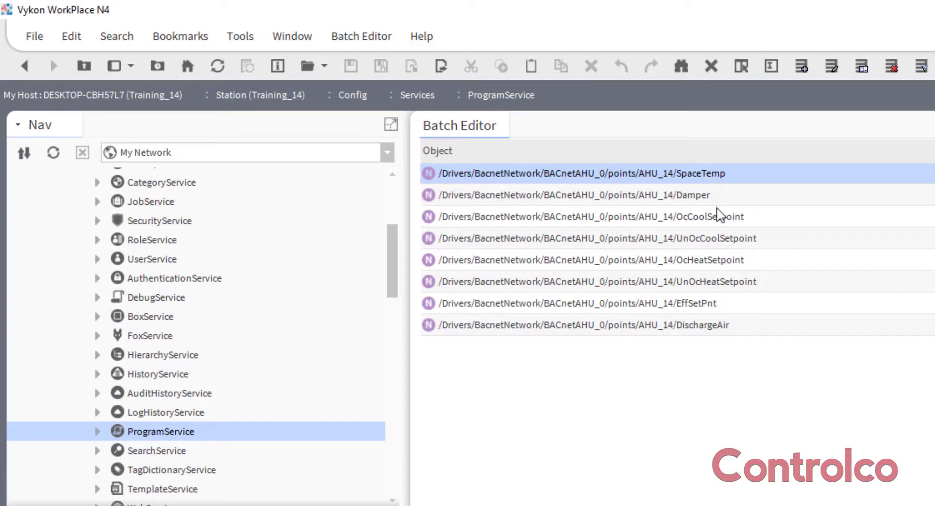
{"action": "left_click", "coordinate": [720, 220], "text": "ctrl"}
{"action": "left_click", "coordinate": [715, 239], "text": "ctrl"}
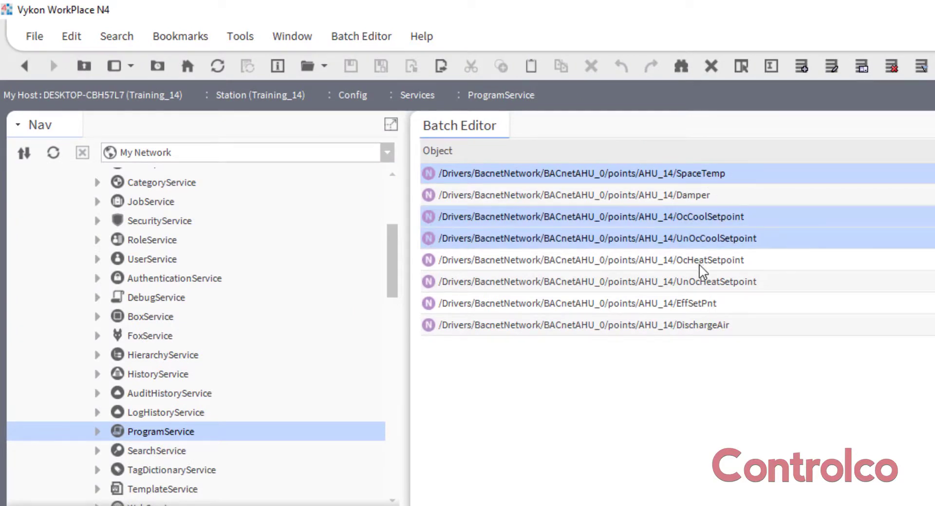
{"action": "left_click", "coordinate": [703, 260], "text": "ctrl"}
{"action": "left_click", "coordinate": [699, 283], "text": "ctrl"}
{"action": "left_click", "coordinate": [696, 306], "text": "ctrl"}
{"action": "left_click", "coordinate": [697, 330], "text": "ctrl"}
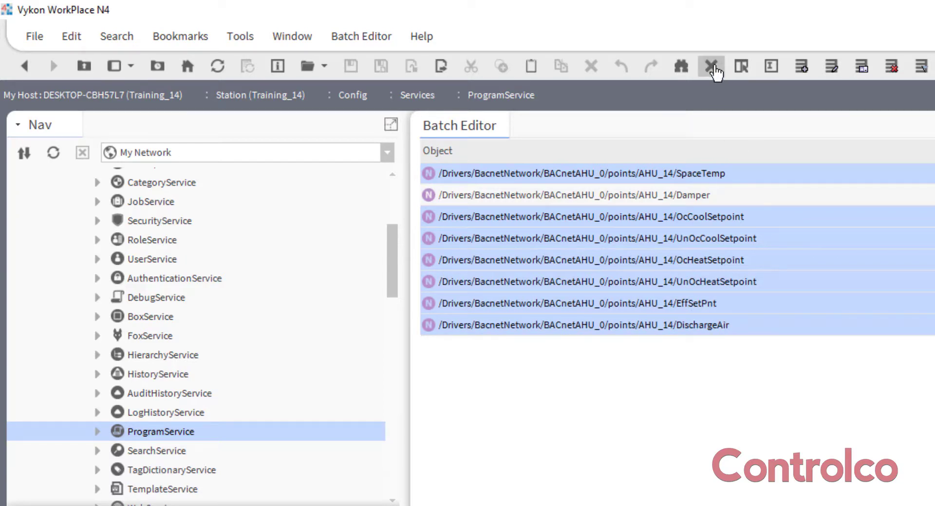
{"action": "left_click", "coordinate": [712, 66]}
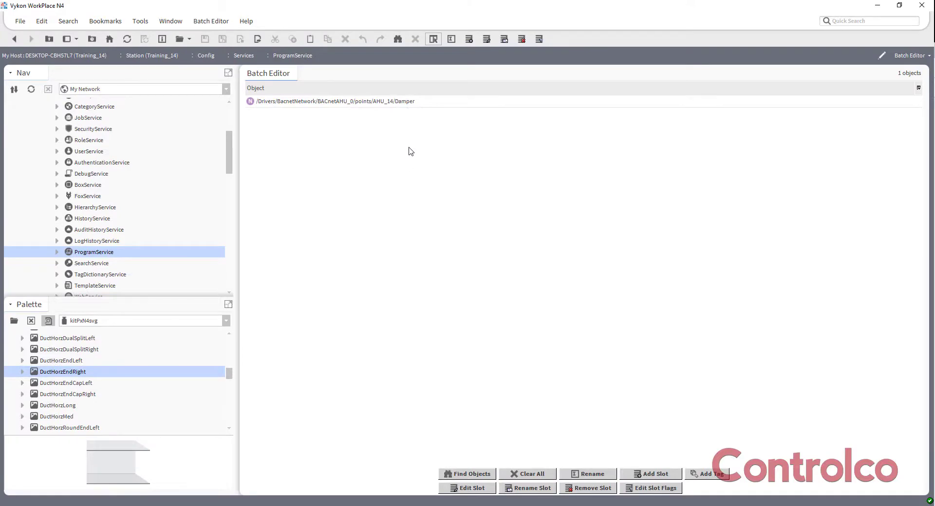
Step: Edit the Damper point's facets slot, setting the units to percent (%) from the misc category, and dismiss the batch results
{"action": "left_click", "coordinate": [467, 488]}
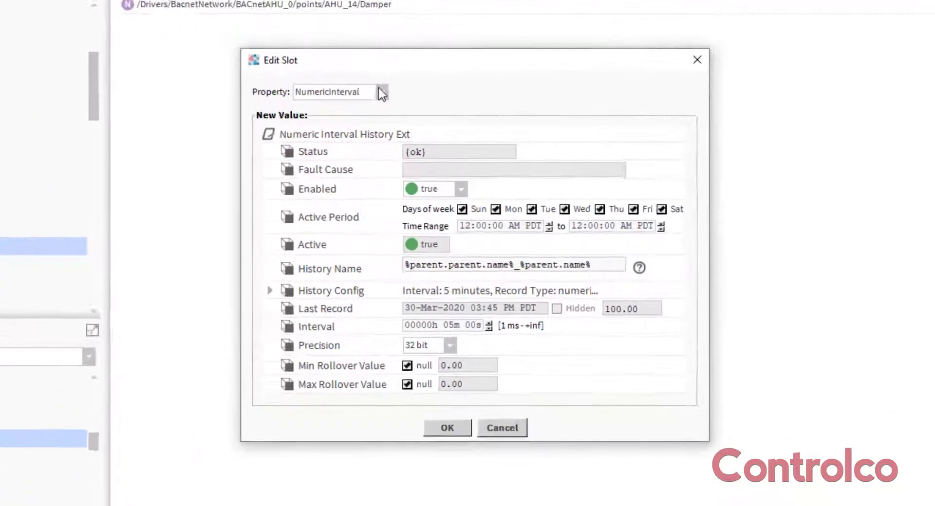
{"action": "left_click", "coordinate": [372, 68]}
{"action": "left_click", "coordinate": [331, 107]}
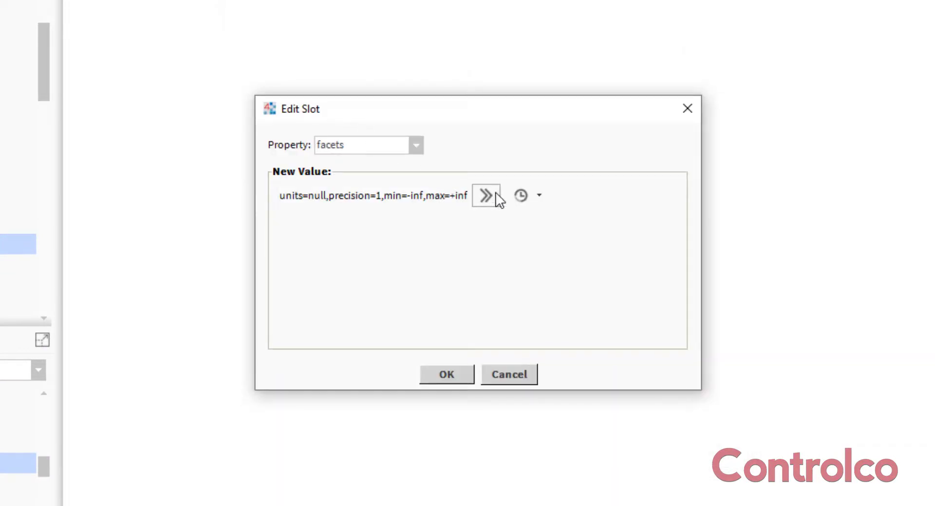
{"action": "left_click", "coordinate": [539, 196]}
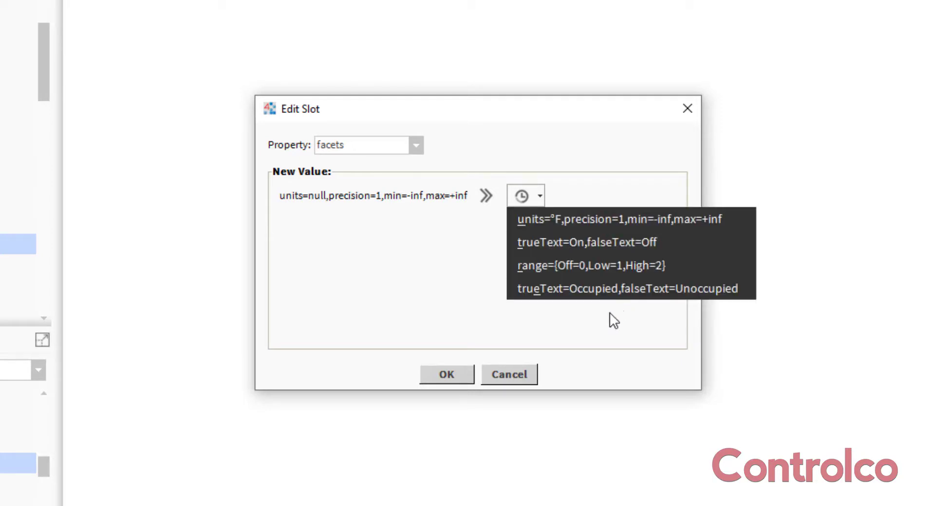
{"action": "left_click", "coordinate": [441, 280]}
{"action": "left_click", "coordinate": [487, 199]}
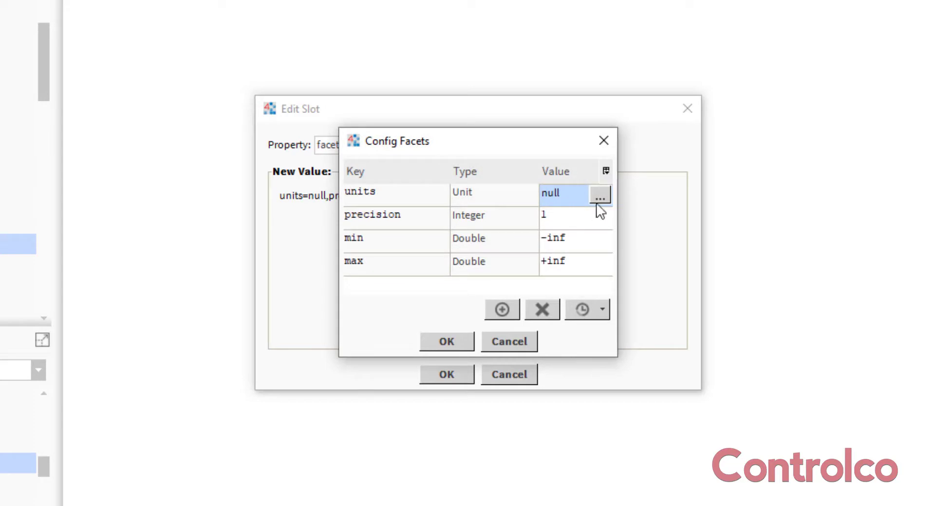
{"action": "left_click", "coordinate": [599, 193]}
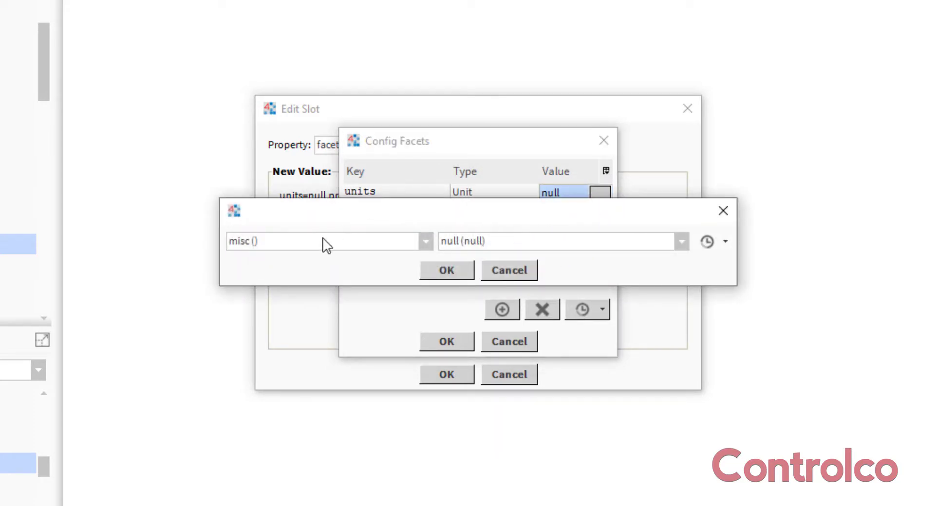
{"action": "left_click", "coordinate": [681, 241]}
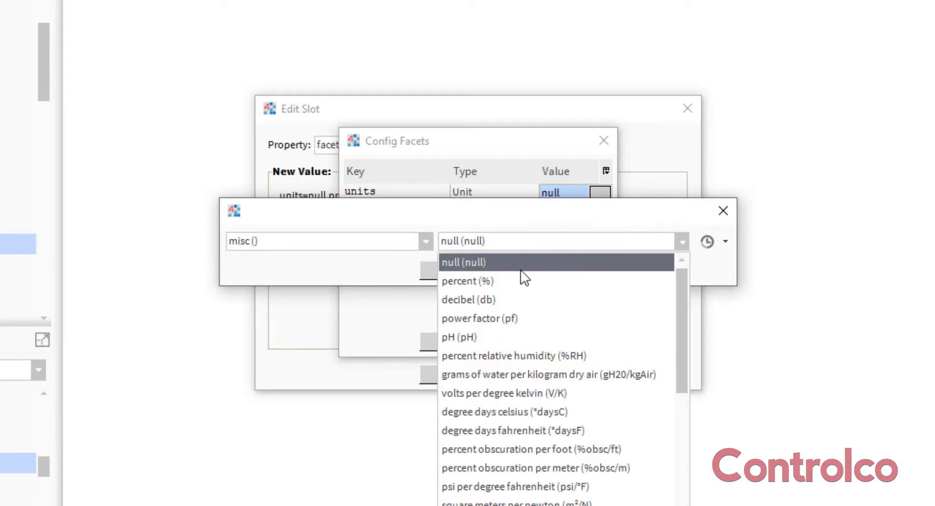
{"action": "left_click", "coordinate": [495, 281]}
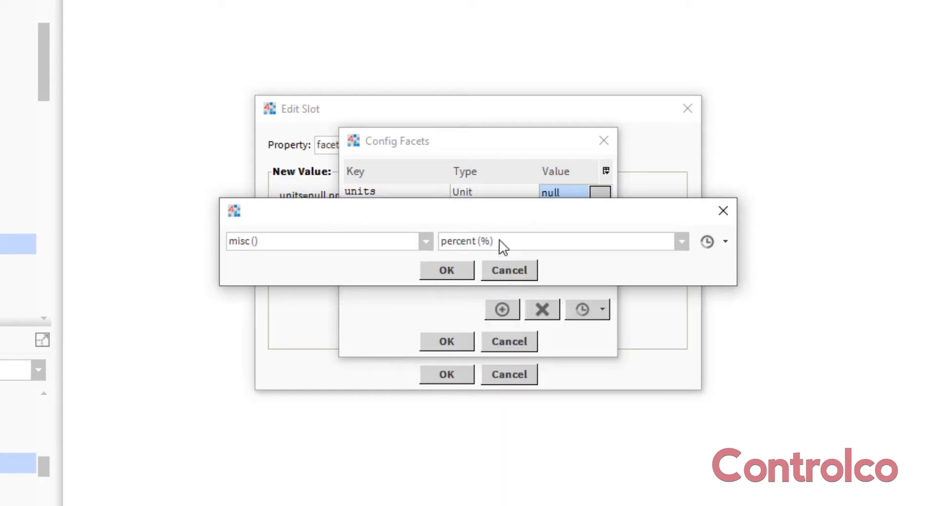
{"action": "left_click", "coordinate": [454, 270]}
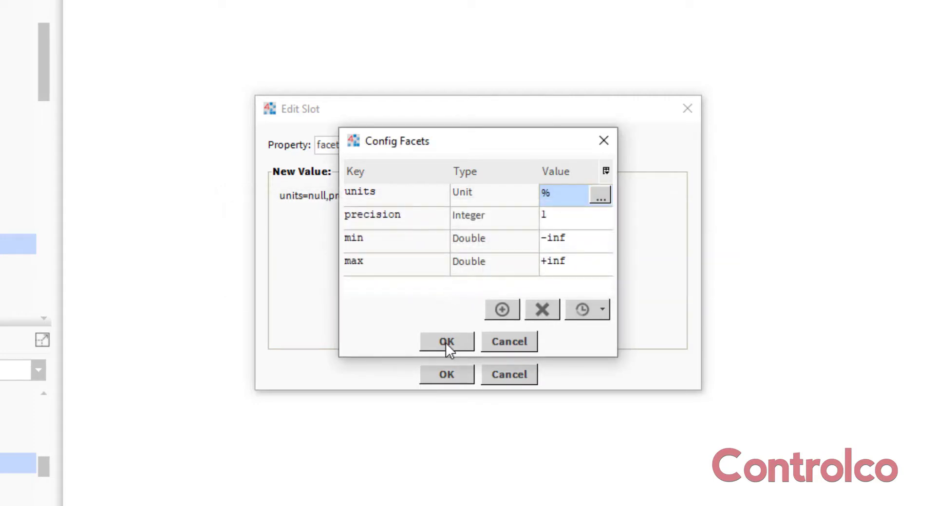
{"action": "left_click", "coordinate": [445, 343]}
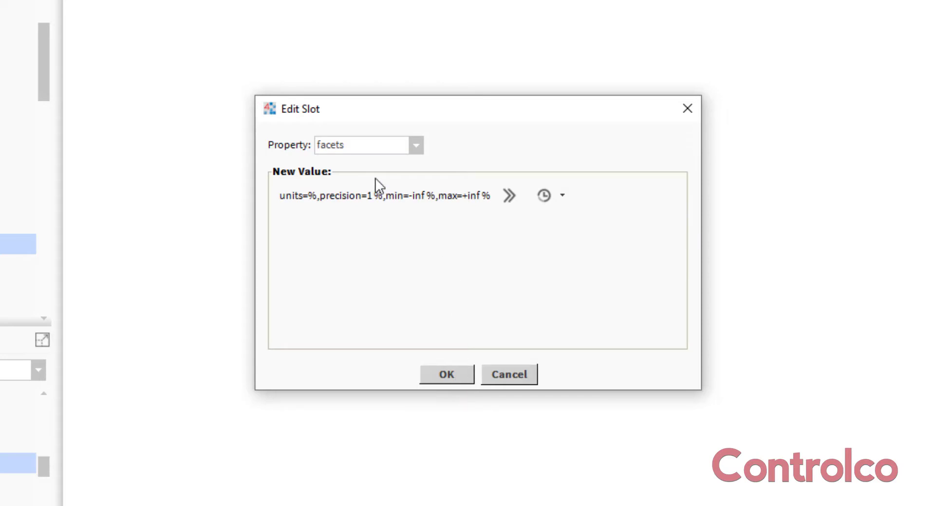
{"action": "left_click", "coordinate": [437, 374]}
{"action": "left_click", "coordinate": [491, 378]}
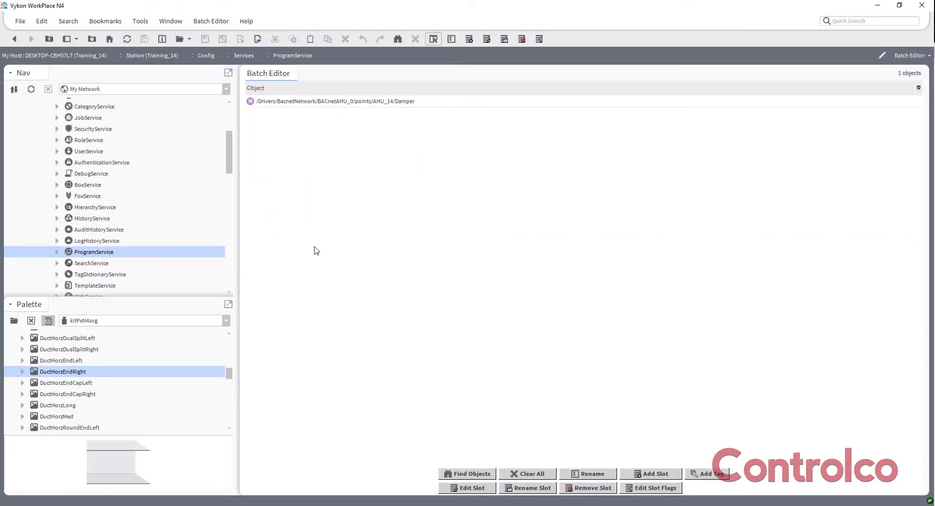
Step: Collapse Services in the navigation tree and open the AHU_14 folder's graphic to check the displayed point units and texts
{"action": "left_click_drag", "start_coordinate": [232, 168], "coordinate": [234, 152]}
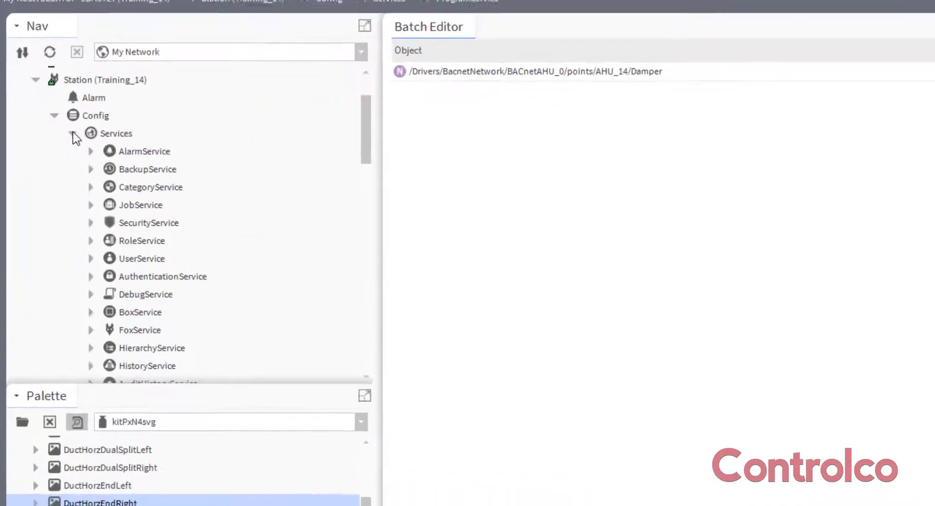
{"action": "left_click", "coordinate": [45, 140]}
{"action": "scroll", "coordinate": [70, 190], "scroll_direction": "down", "scroll_amount": 1}
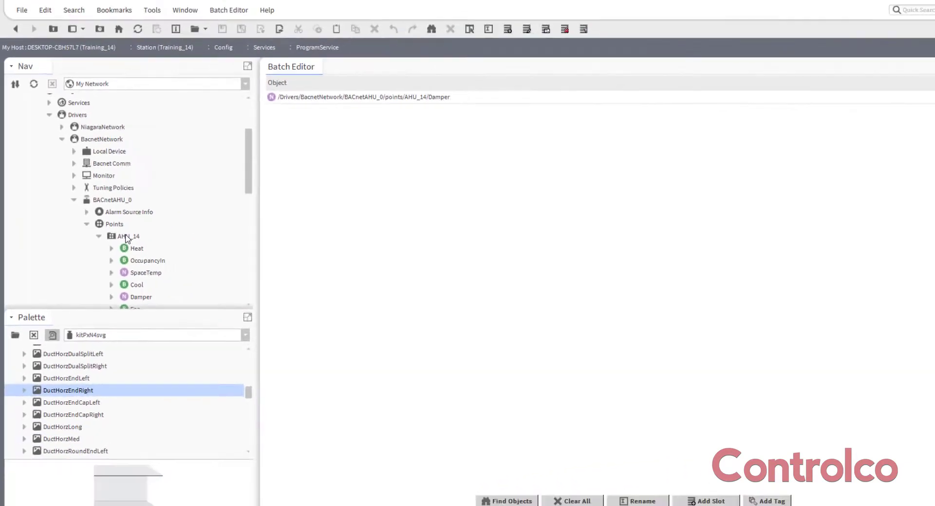
{"action": "double_click", "coordinate": [126, 237]}
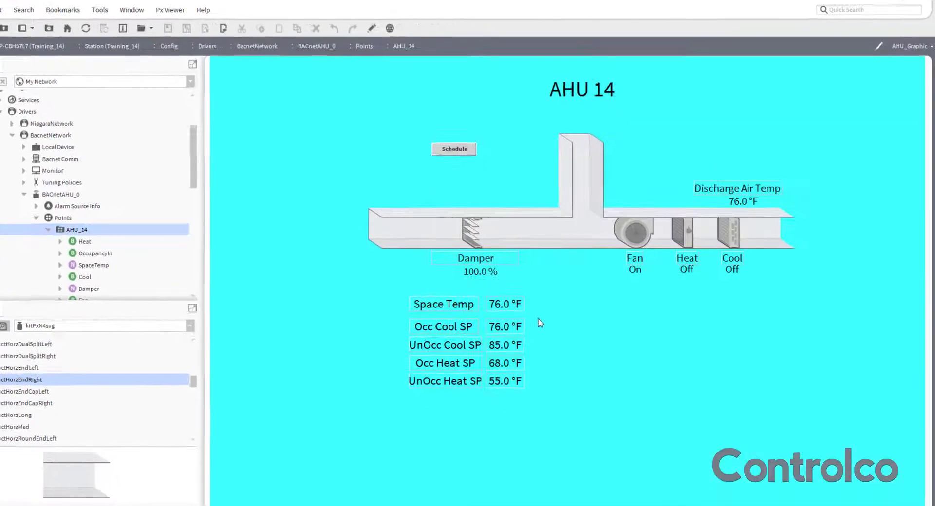